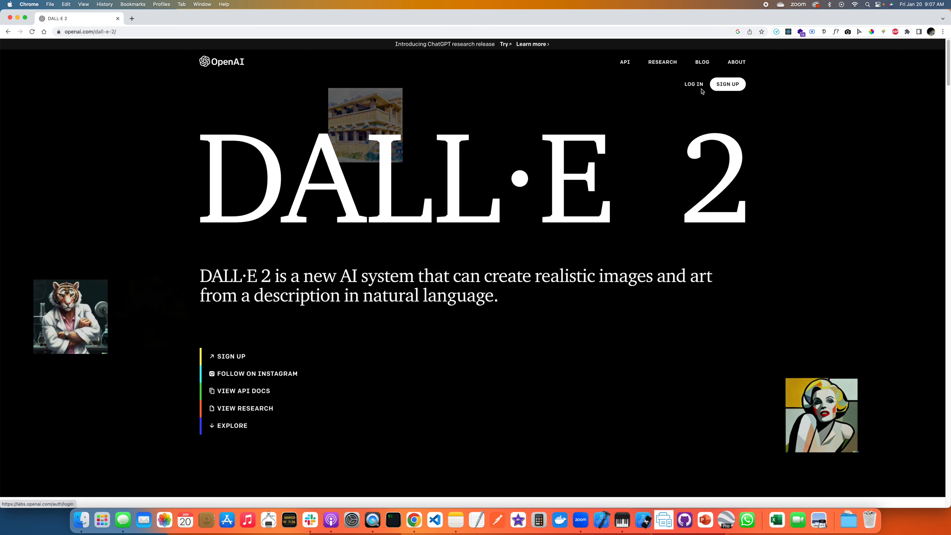
- Log in to DALL·E with the second listed Google account to check its credits, and sign out again
left_click(701, 85)
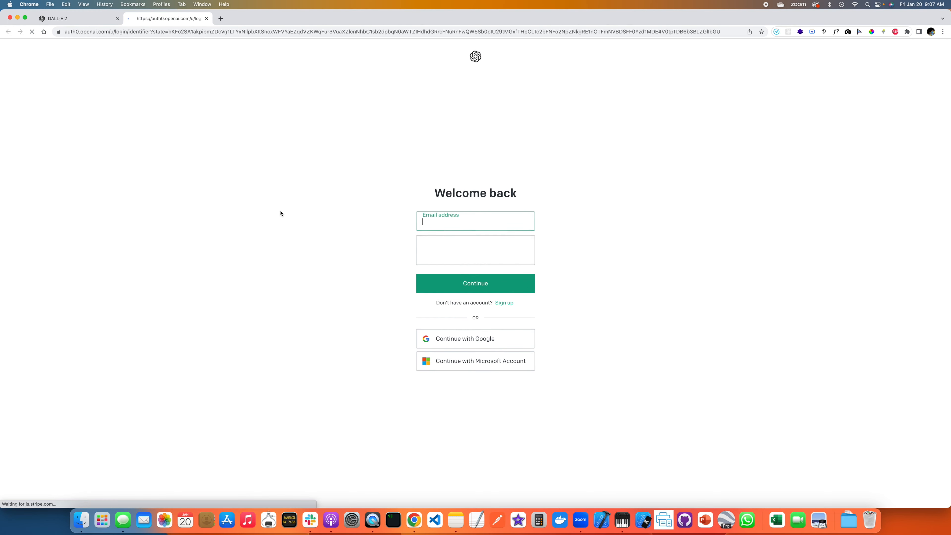
left_click(456, 338)
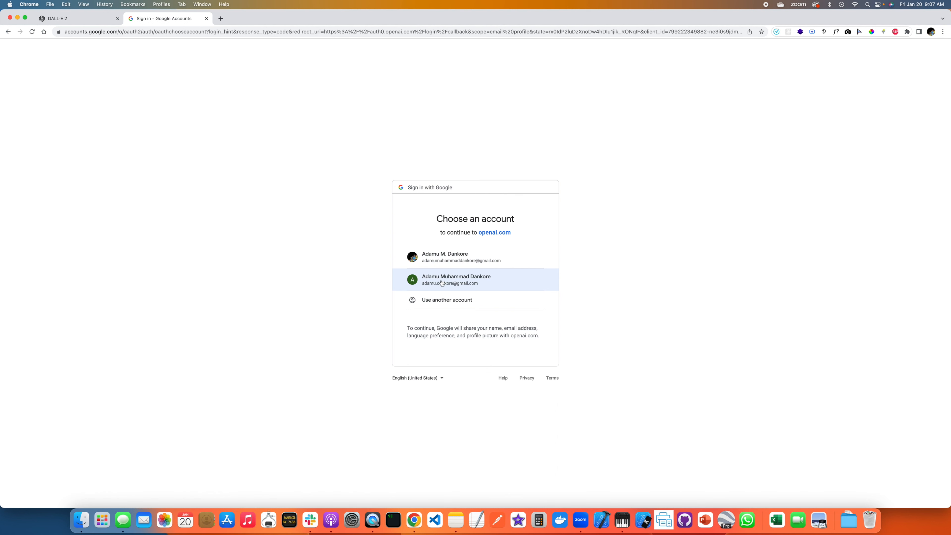
left_click(441, 283)
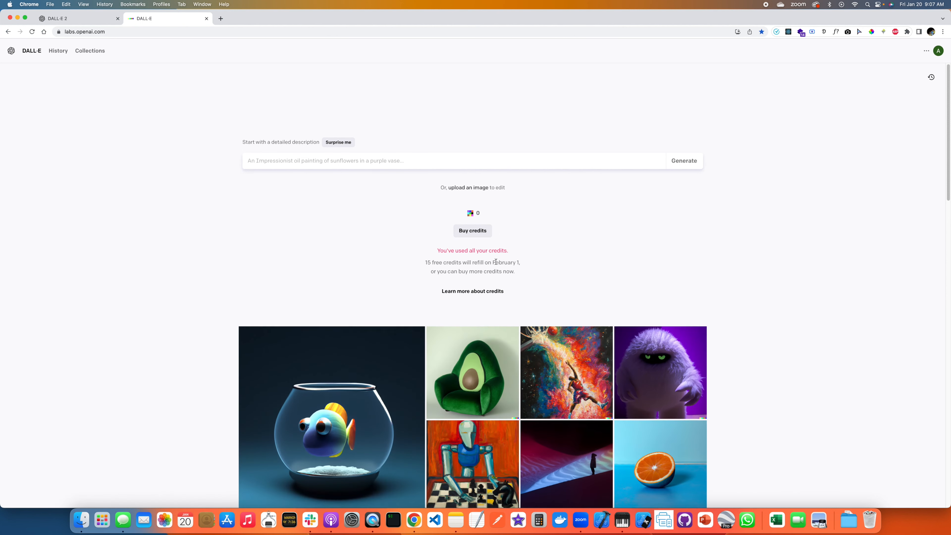
left_click_drag(438, 250, 534, 250)
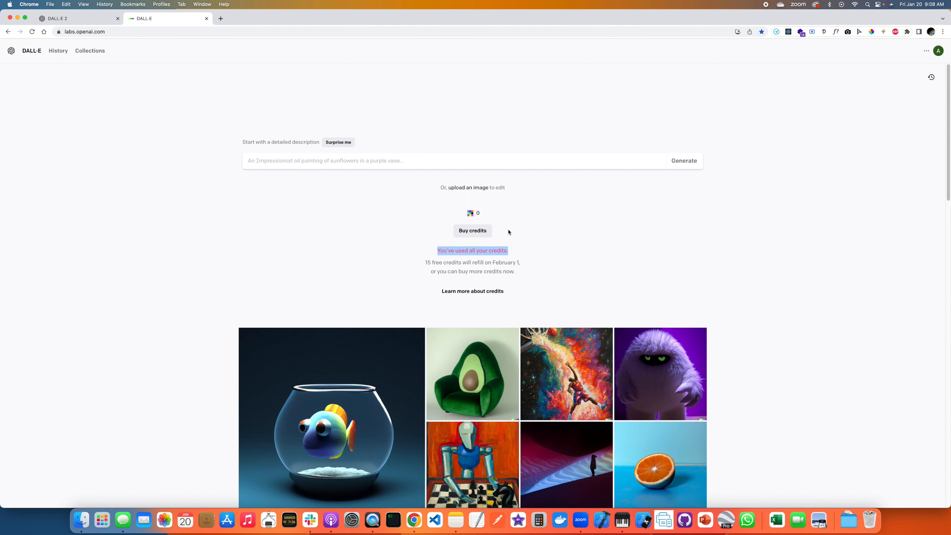
left_click(938, 50)
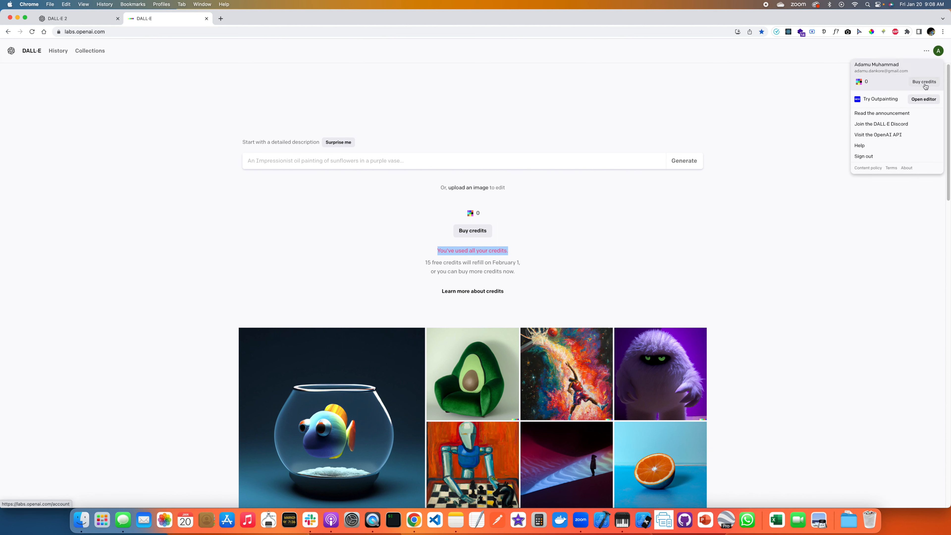
left_click(868, 157)
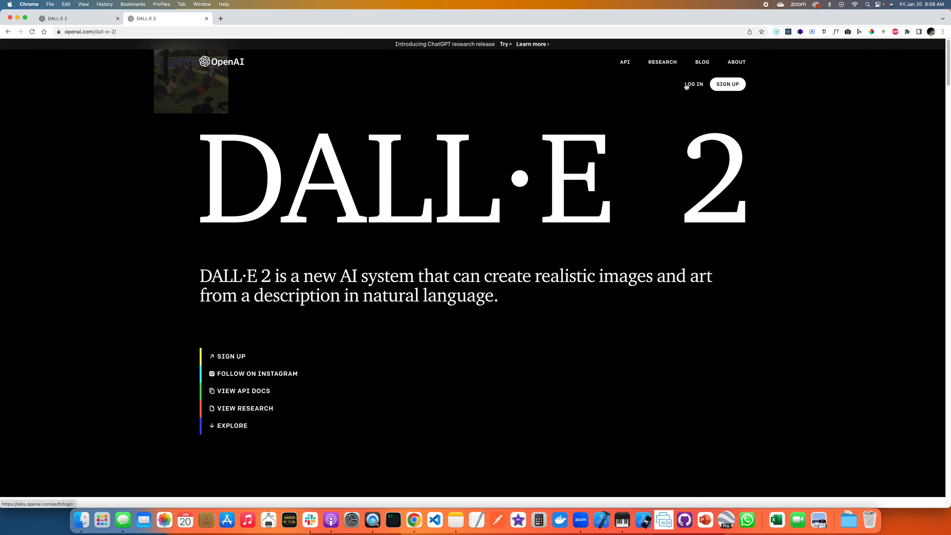
- Log in to DALL·E with the first listed Google account, closing the duplicate landing page
left_click(686, 85)
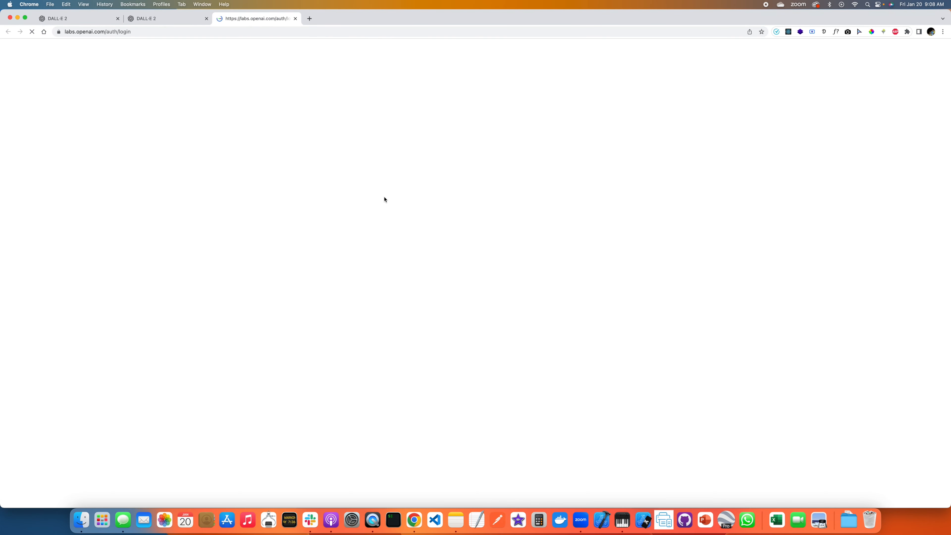
left_click(206, 18)
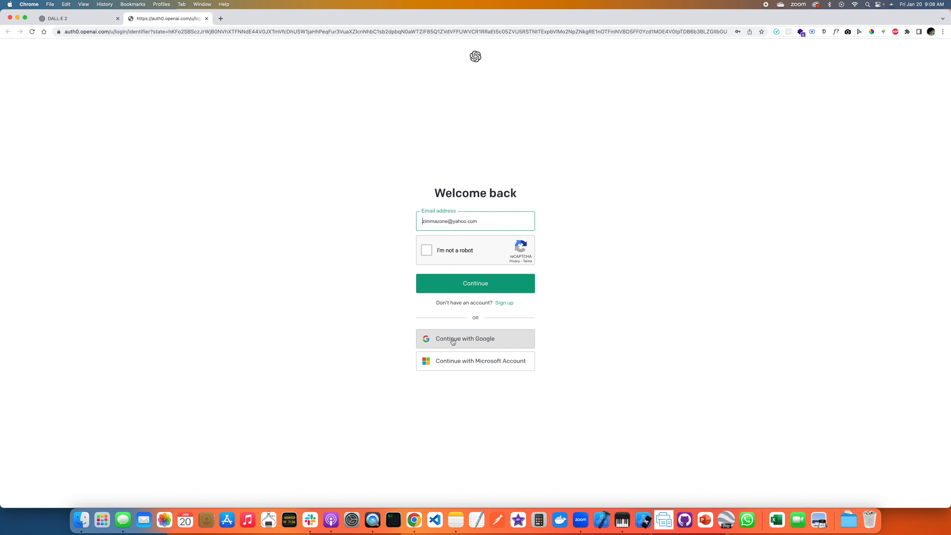
left_click(481, 339)
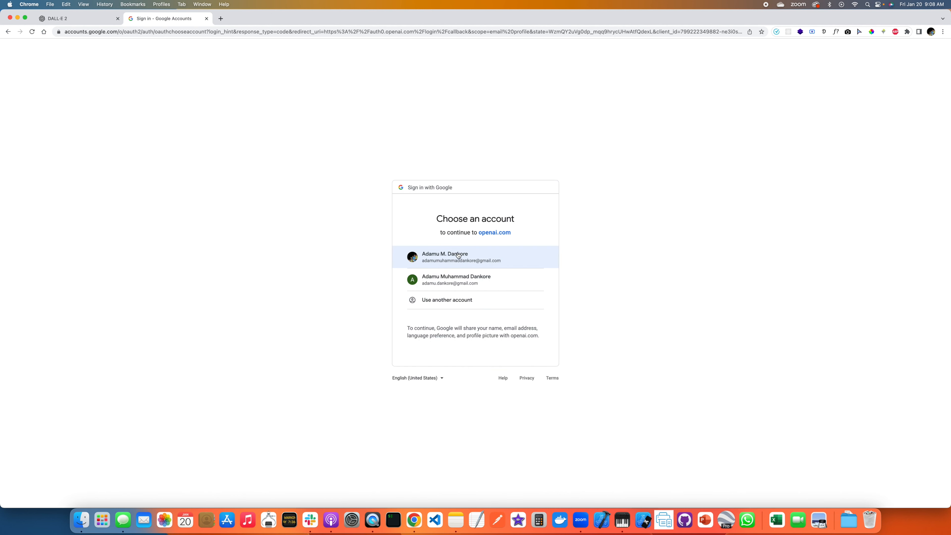
left_click(457, 255)
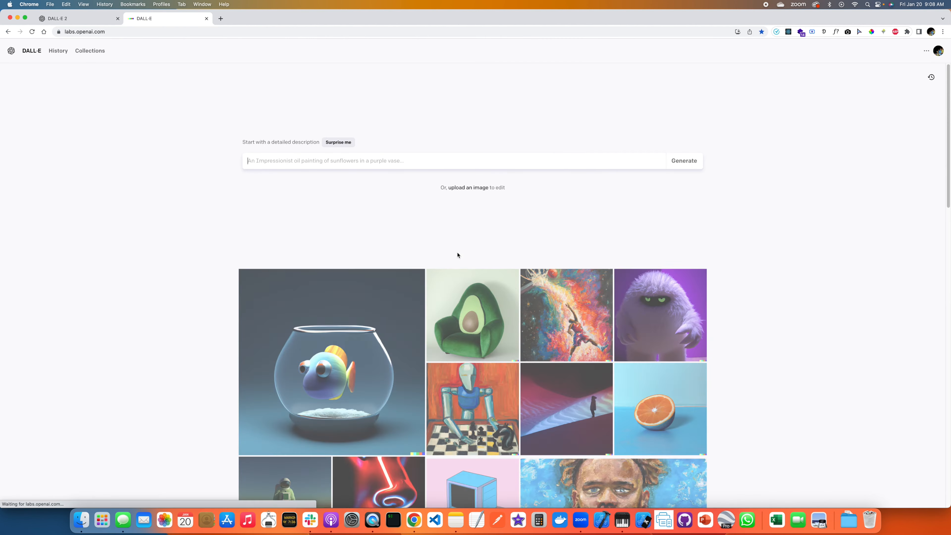
- Check the logged-in account's remaining credits and the option to buy more
left_click(938, 51)
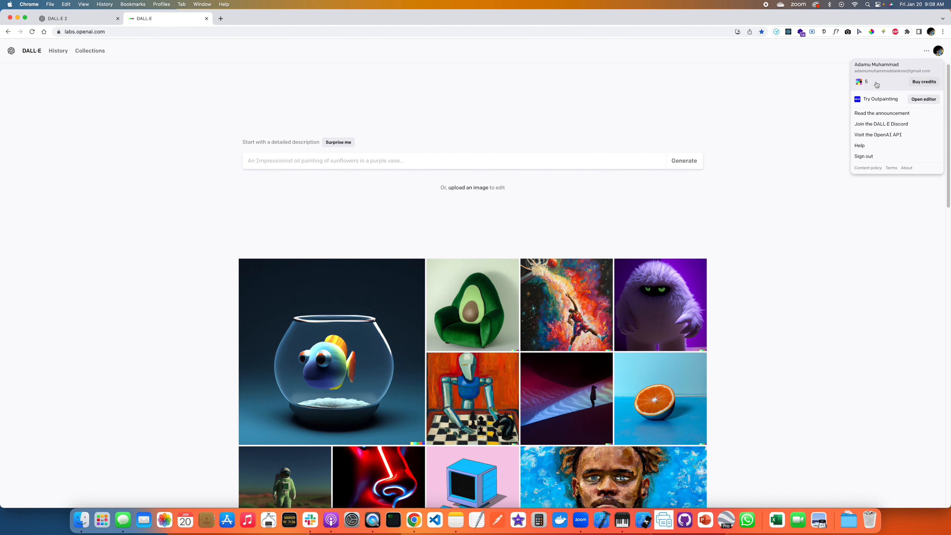
left_click(616, 139)
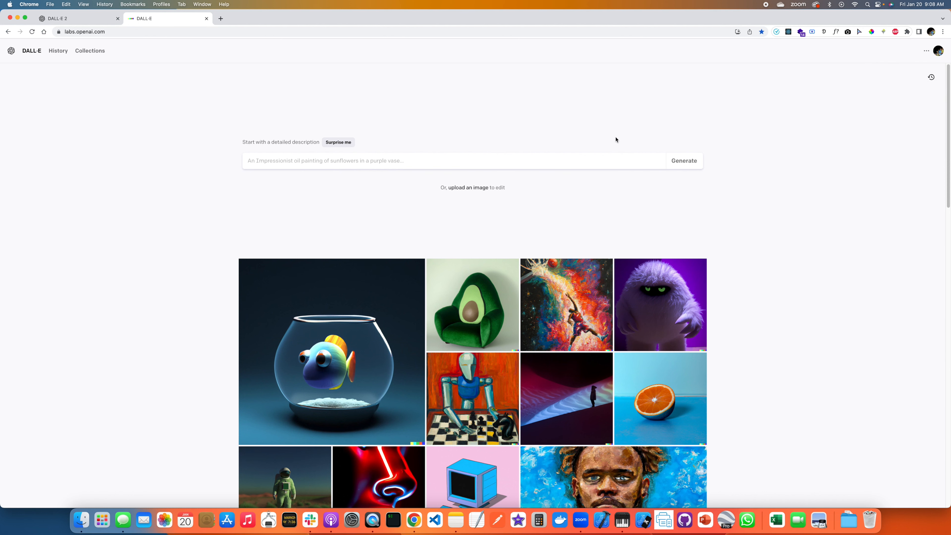
left_click(938, 51)
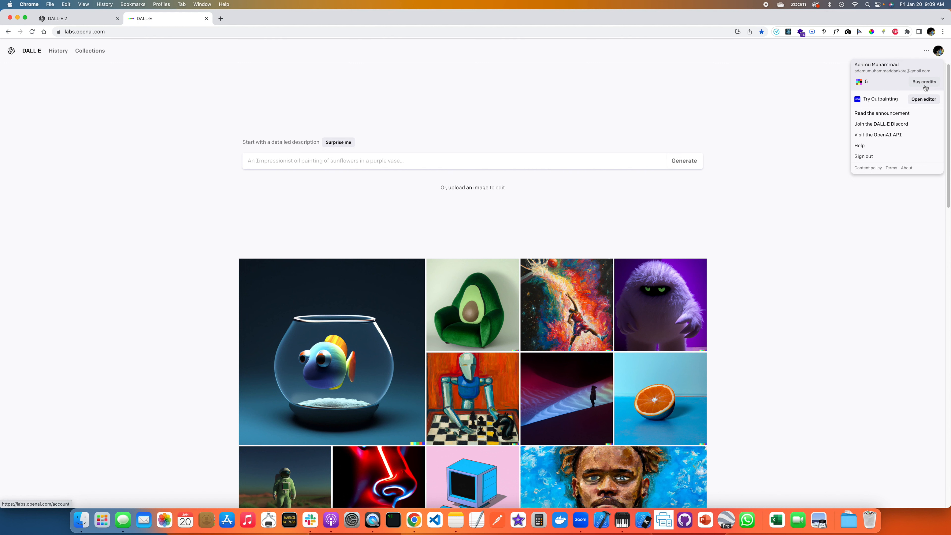
left_click(636, 98)
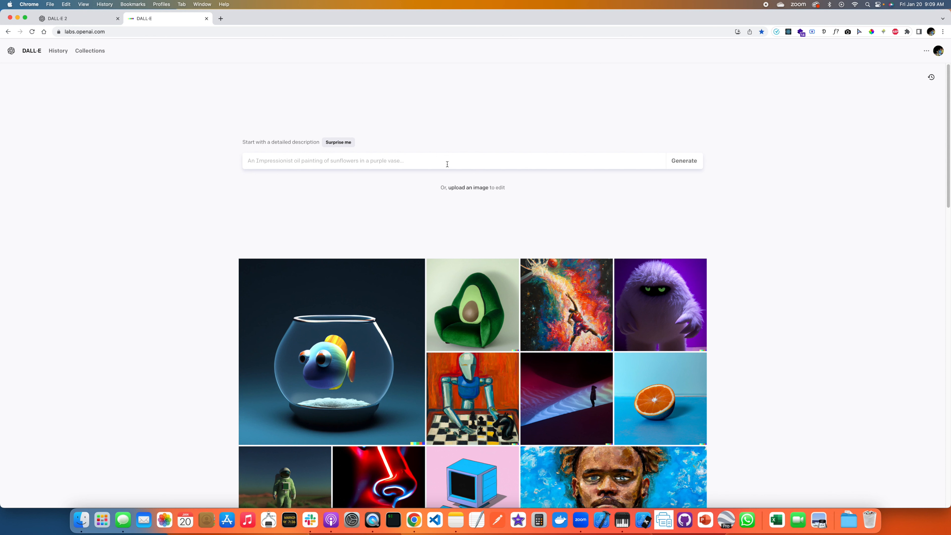
- Generate images from the prompt "an image of an african man walking in a village street, surrounded by thatched roofed houses, digital art."
type("a")
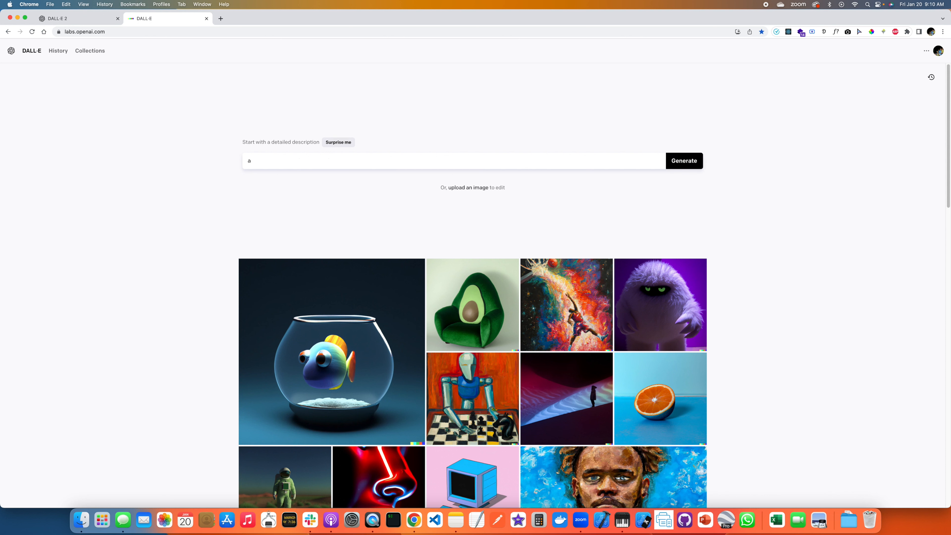
type("n image of a")
type("n african man")
type(", w")
type(" walking")
type(" in")
type(" a")
type(" village")
type(" street")
type(", surrounded")
type(" by thatc")
type("hed")
type(" roofe")
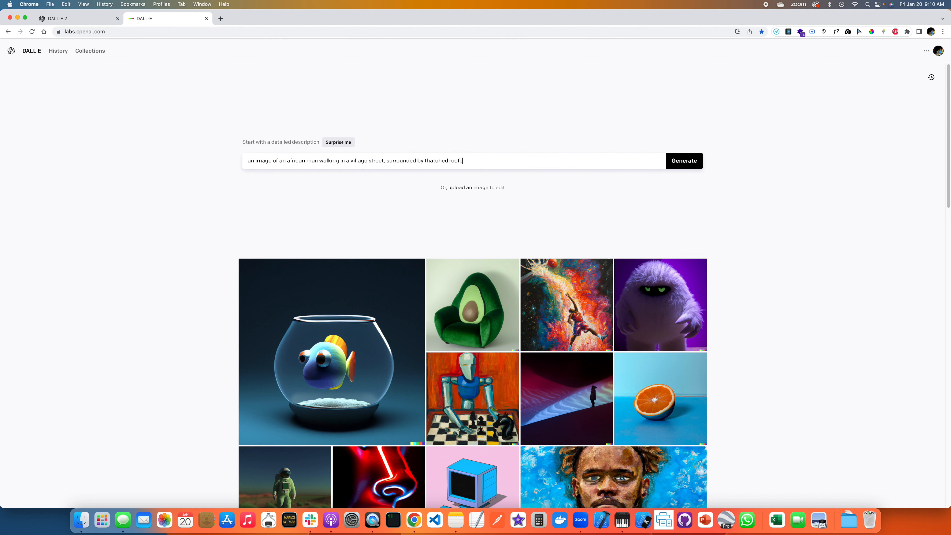
type("d houses, digital art.")
left_click_drag(486, 161, 514, 163)
left_click_drag(249, 162, 521, 163)
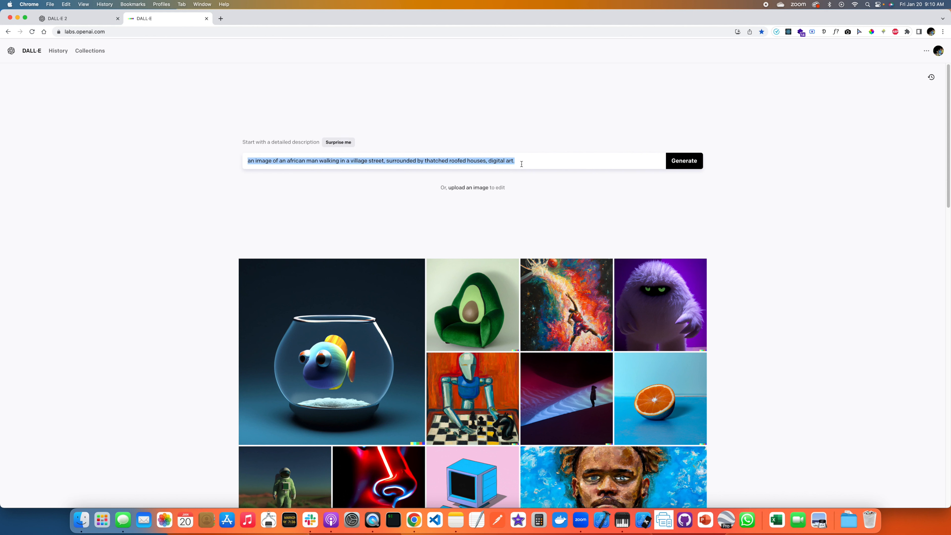
left_click(510, 147)
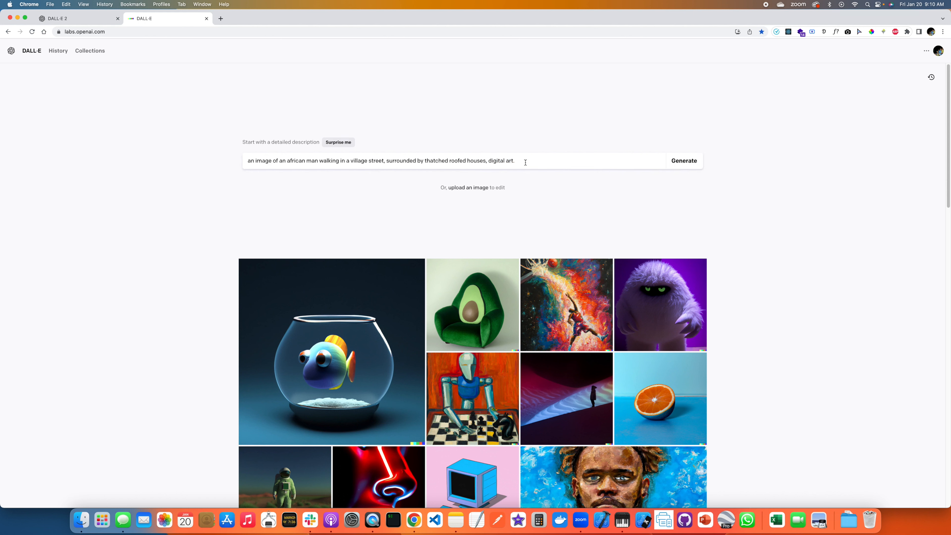
left_click(687, 166)
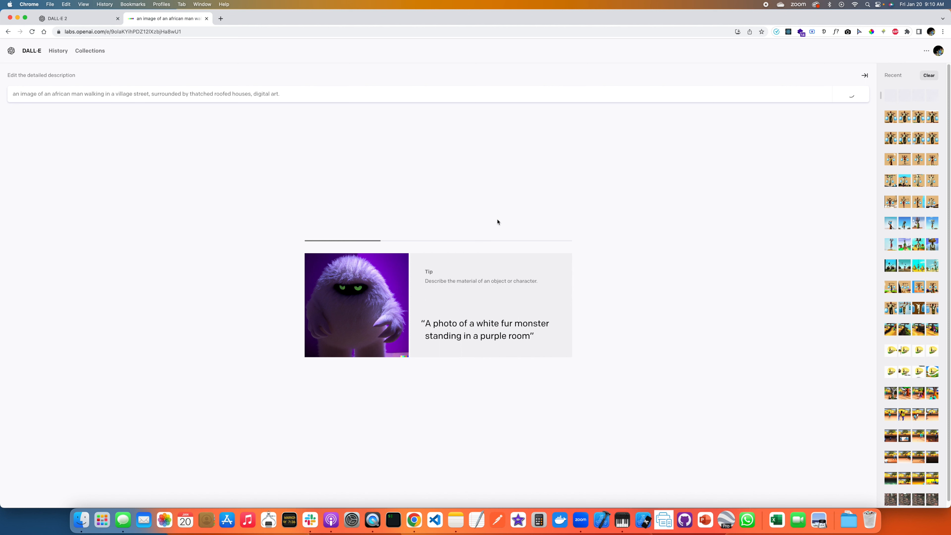
scroll(911, 178, "down", 1)
scroll(910, 178, "up", 1)
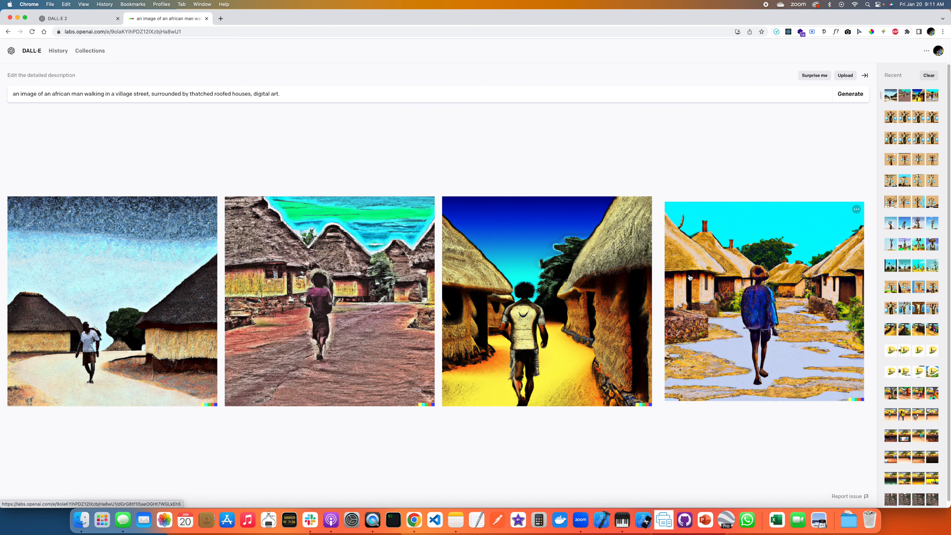
- Remove "digital art" from the prompt so it ends with "thatched roofed houses." and generate a new set of images
left_click(285, 95)
key("BackSpace")
key("BackSpace")
key("BackSpace")
key("BackSpace")
key("BackSpace")
key("BackSpace")
key("BackSpace")
key("BackSpace")
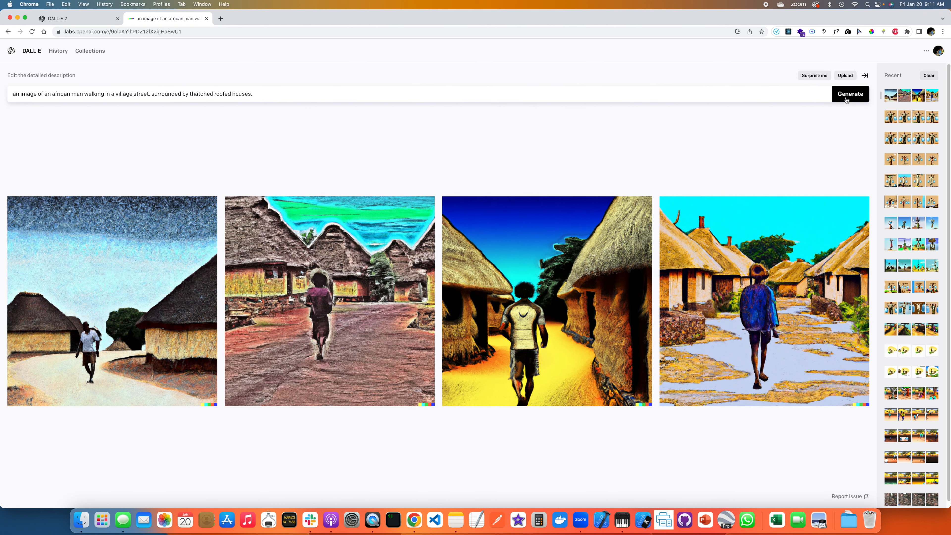
left_click(847, 98)
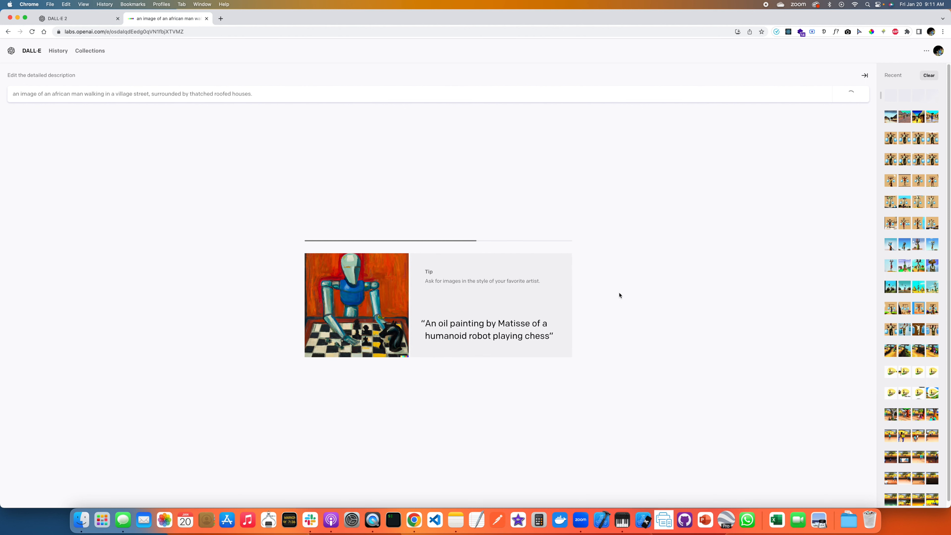
left_click_drag(259, 93, 14, 96)
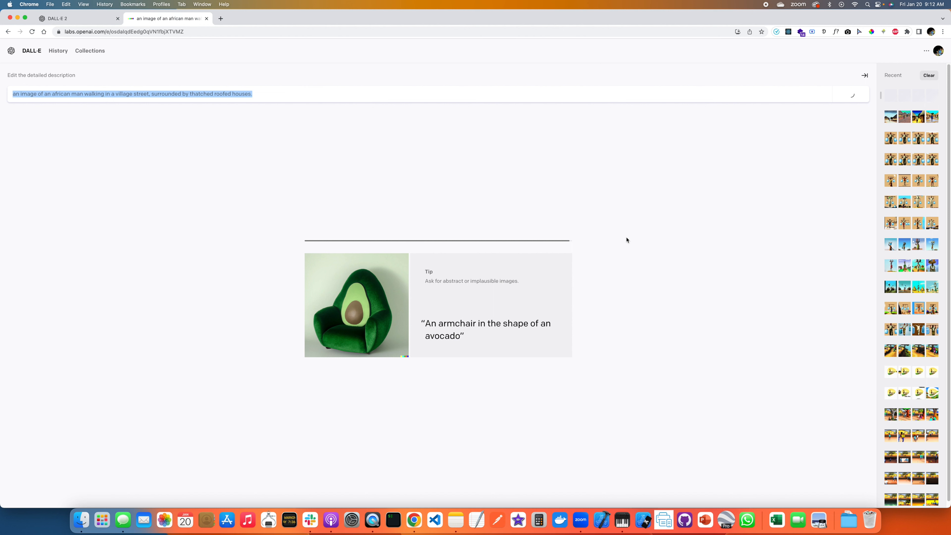
left_click(376, 175)
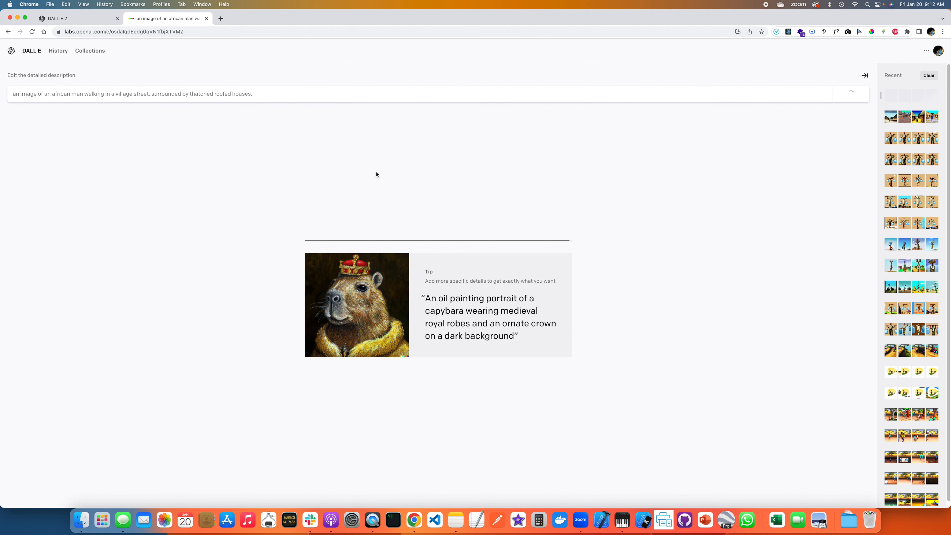
- Review the recent generations of the man in the village street and the man carrying two water containers
left_click(892, 118)
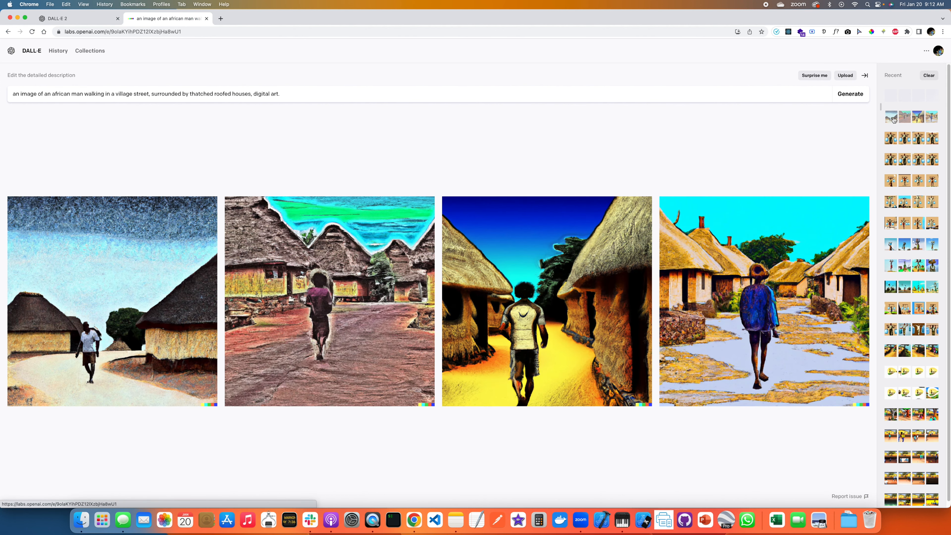
left_click(899, 143)
left_click(901, 161)
left_click(903, 181)
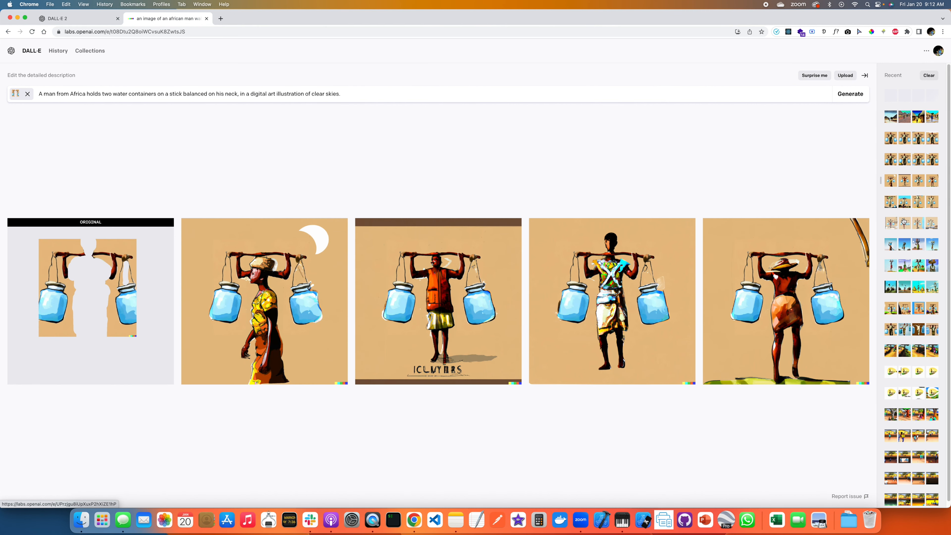
scroll(908, 329, "down", 1)
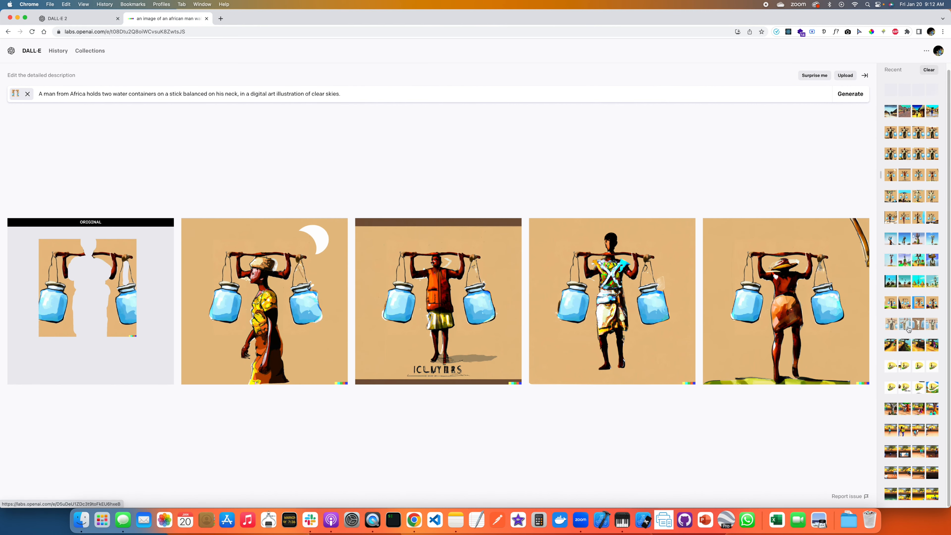
- Review the older generations of African school kids eating and playing soccer, and return to the pending generation
left_click(919, 408)
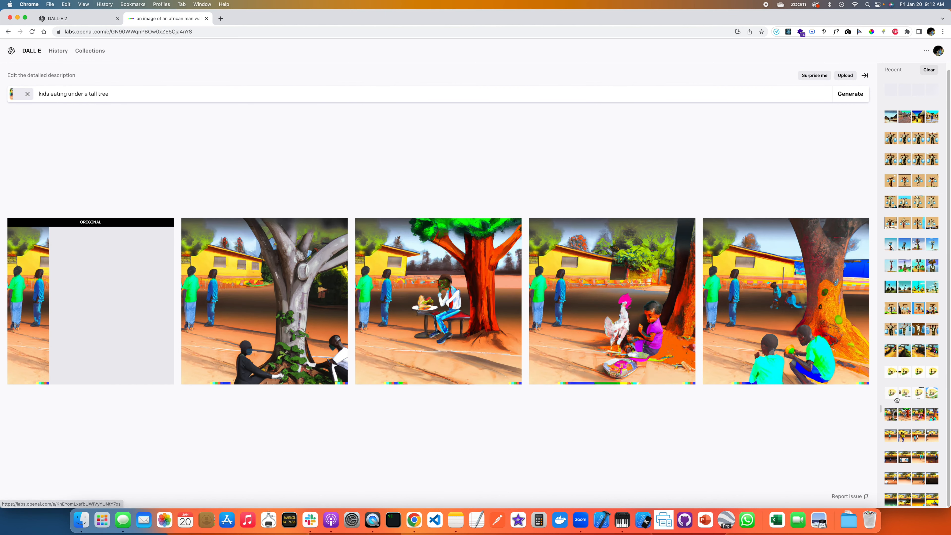
scroll(916, 415, "down", 1)
left_click(913, 431)
left_click(911, 452)
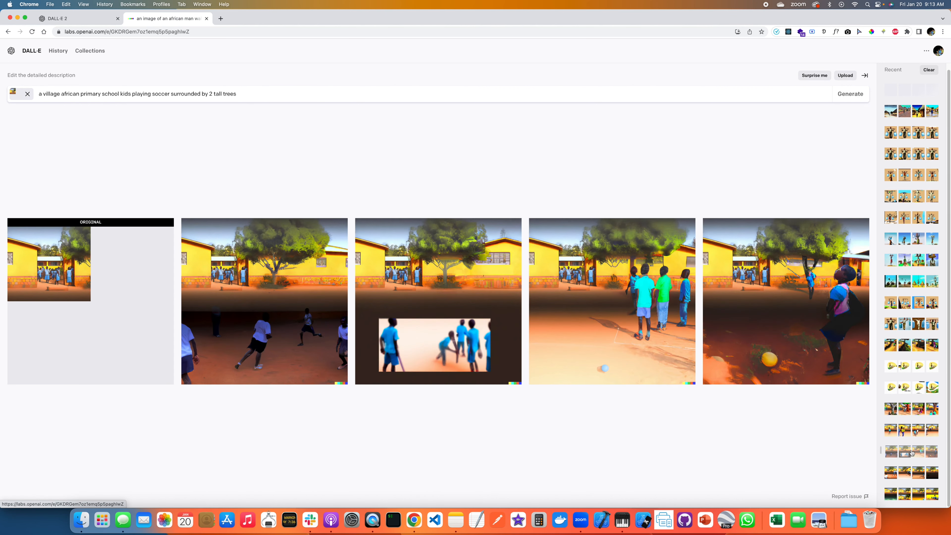
left_click(911, 472)
left_click(911, 494)
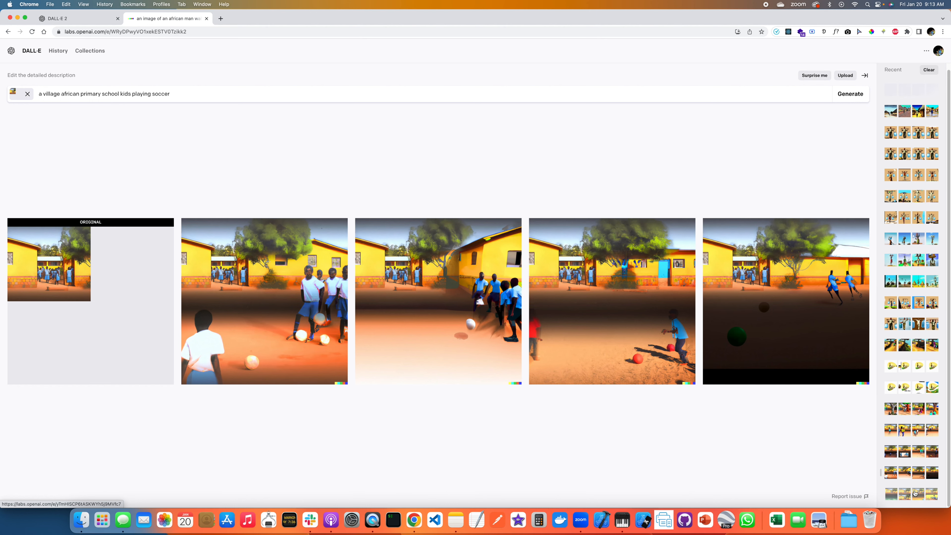
scroll(913, 300, "up", 1)
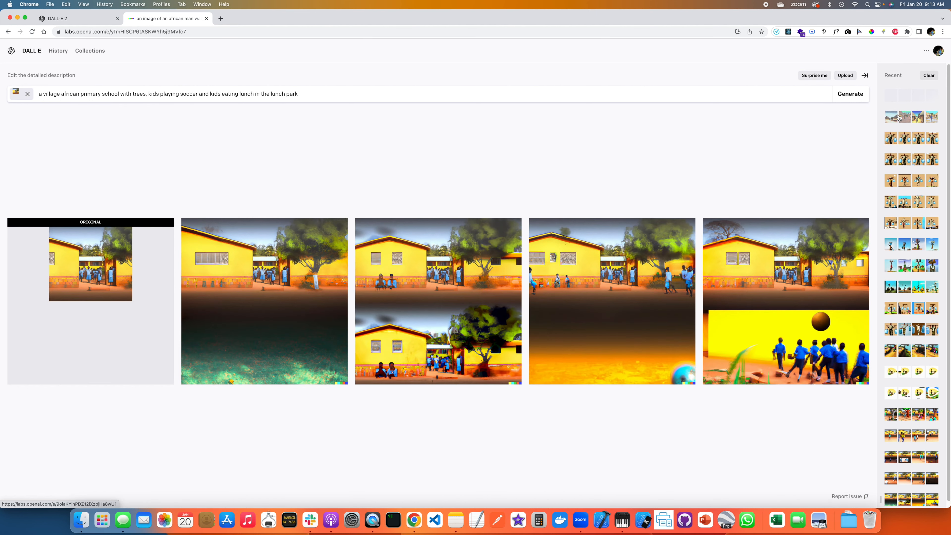
left_click(900, 98)
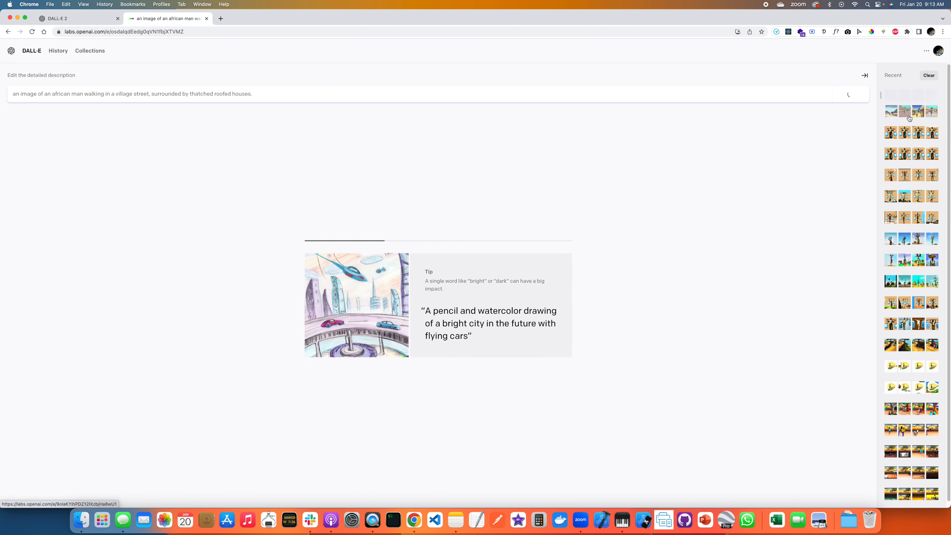
- View the two recent generations of the African man with water jugs and huts, and return to the pending generation
left_click(908, 132)
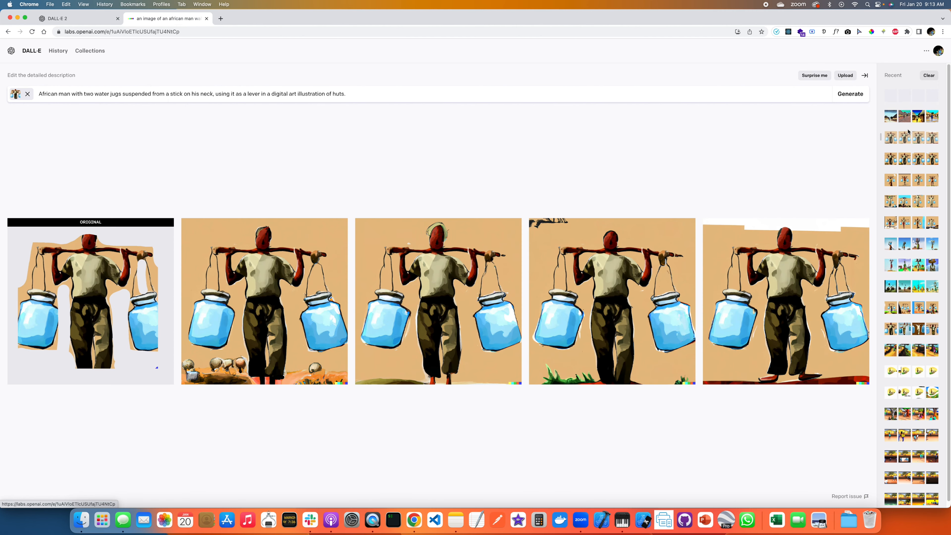
left_click(909, 159)
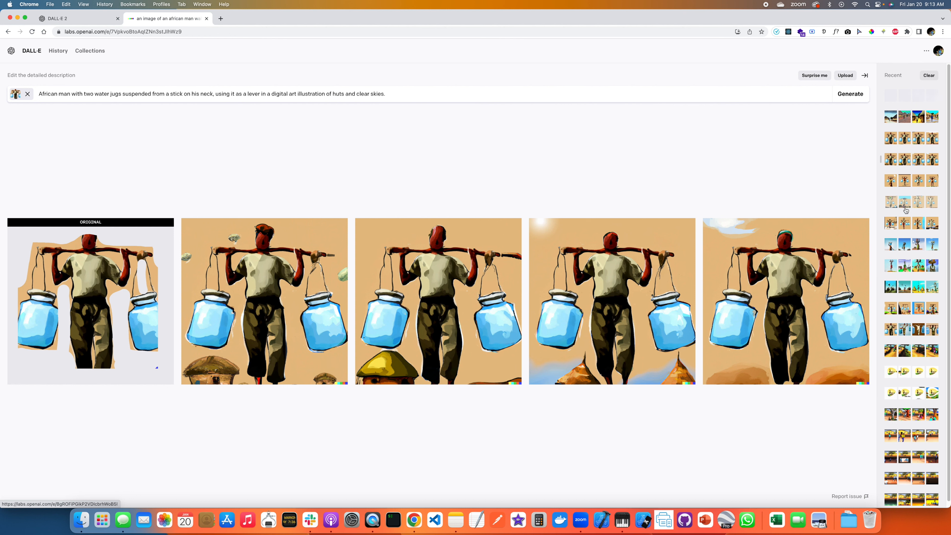
left_click(904, 103)
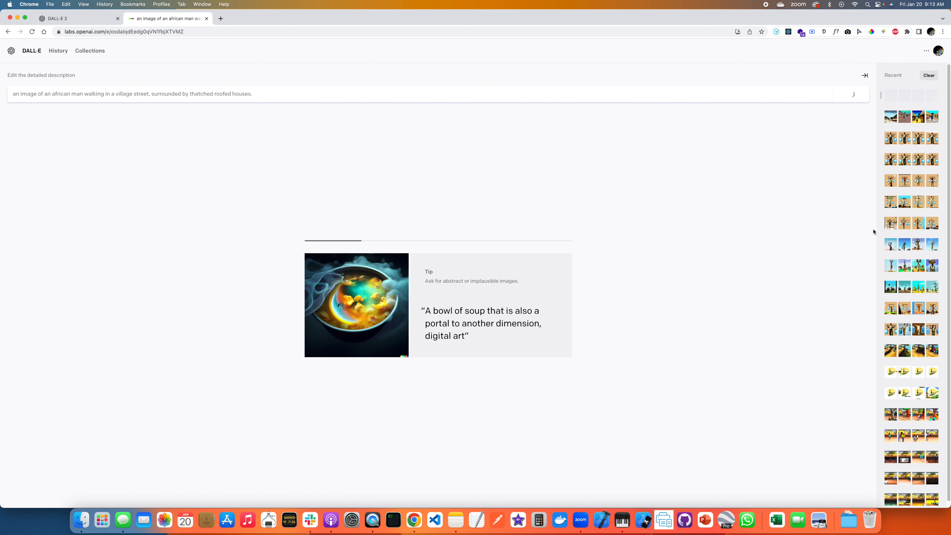
- Review the recent generations of the man carrying water containers and the digital art village street, and return to the pending generation
left_click(910, 186)
left_click(906, 286)
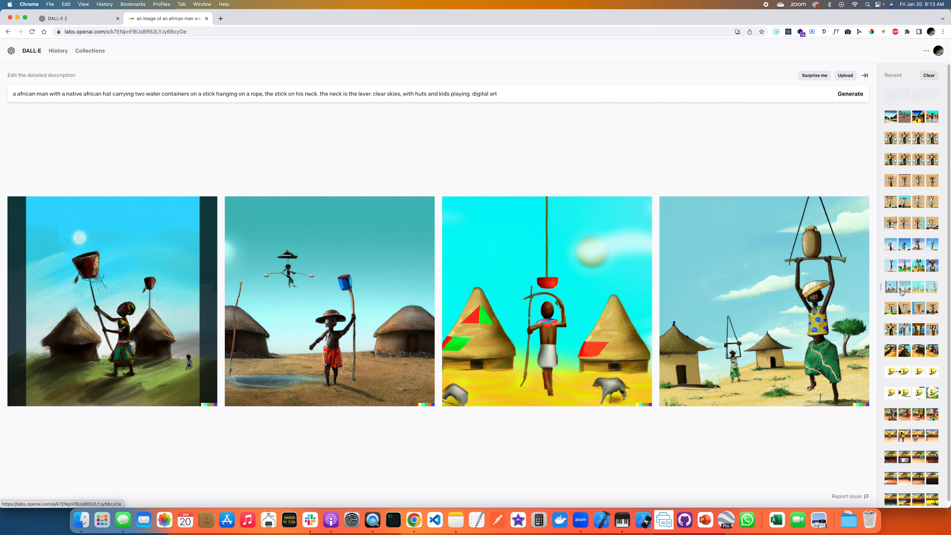
left_click(909, 267)
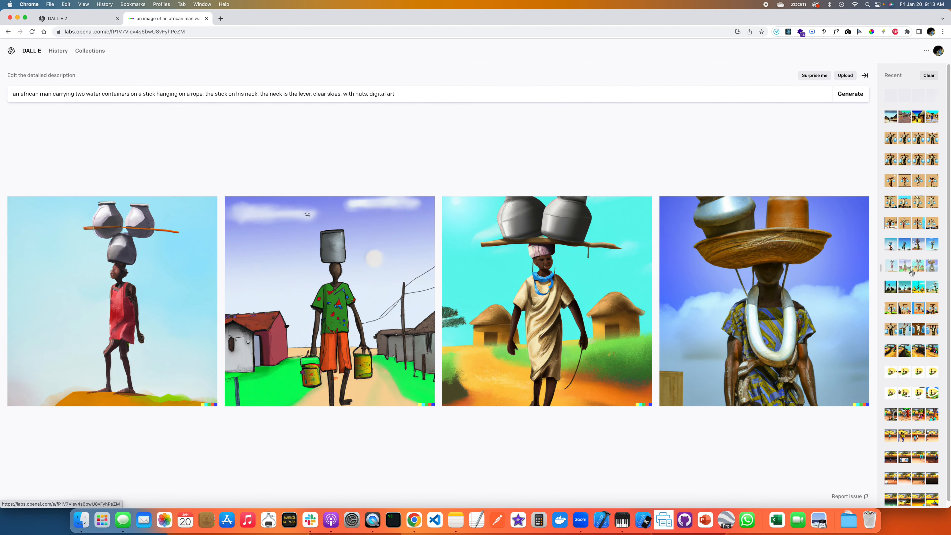
left_click(909, 116)
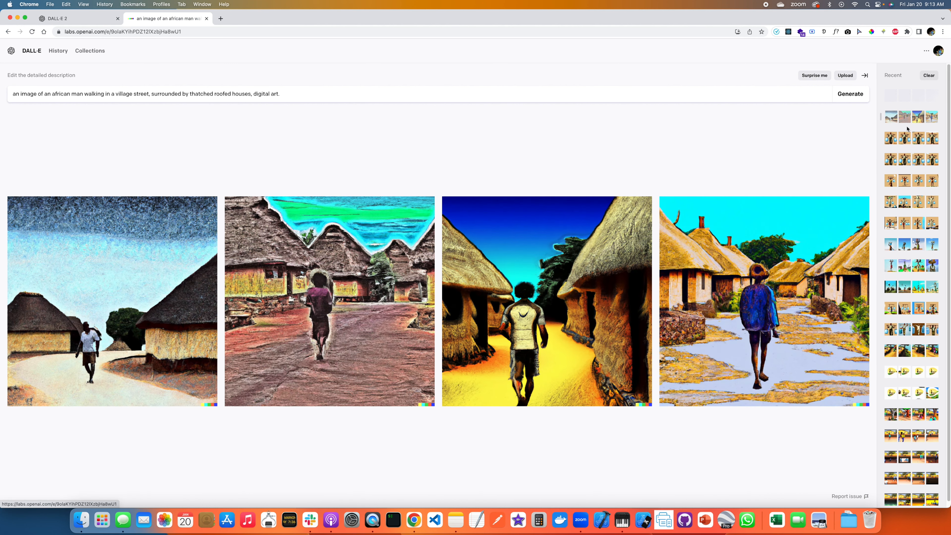
left_click(904, 99)
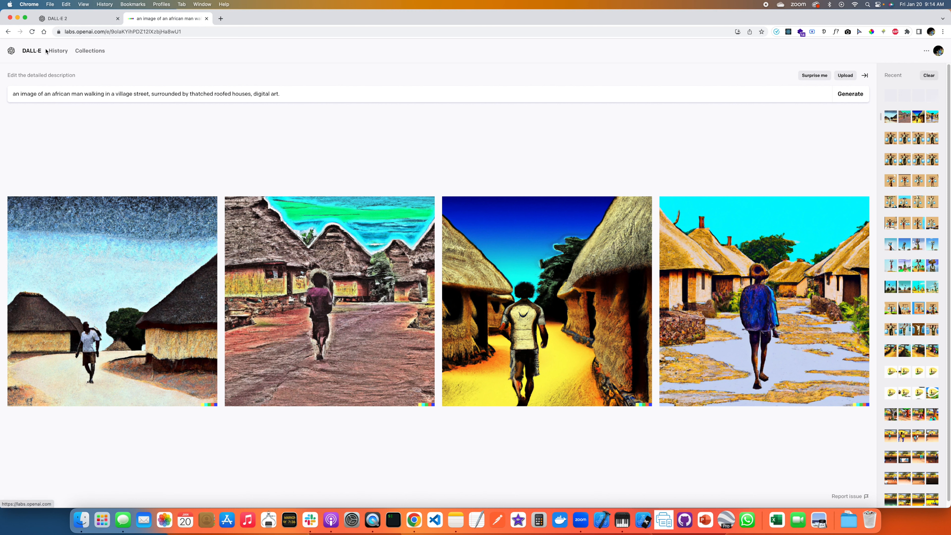
- Go to the DALL·E home page, show the recent generations, and check the pending village street generation and its digital art counterpart
left_click(21, 51)
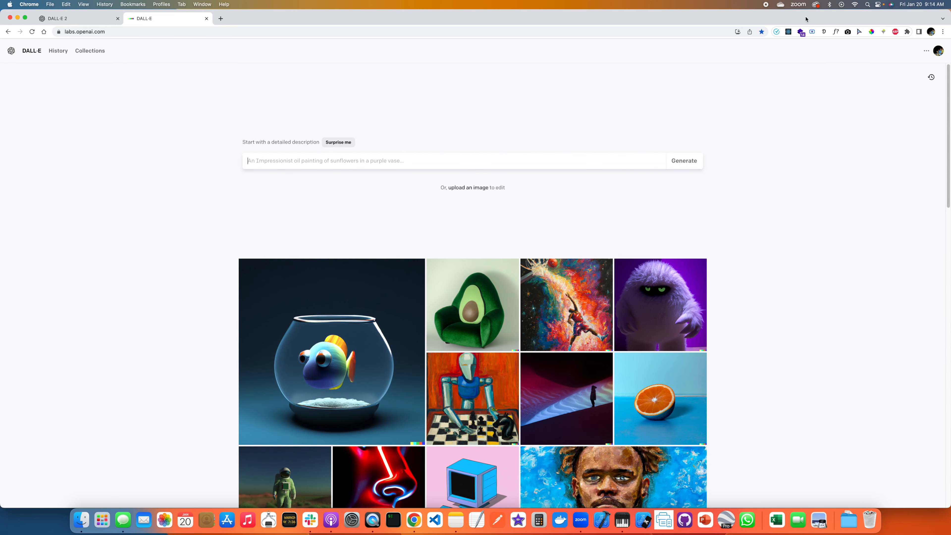
left_click(931, 78)
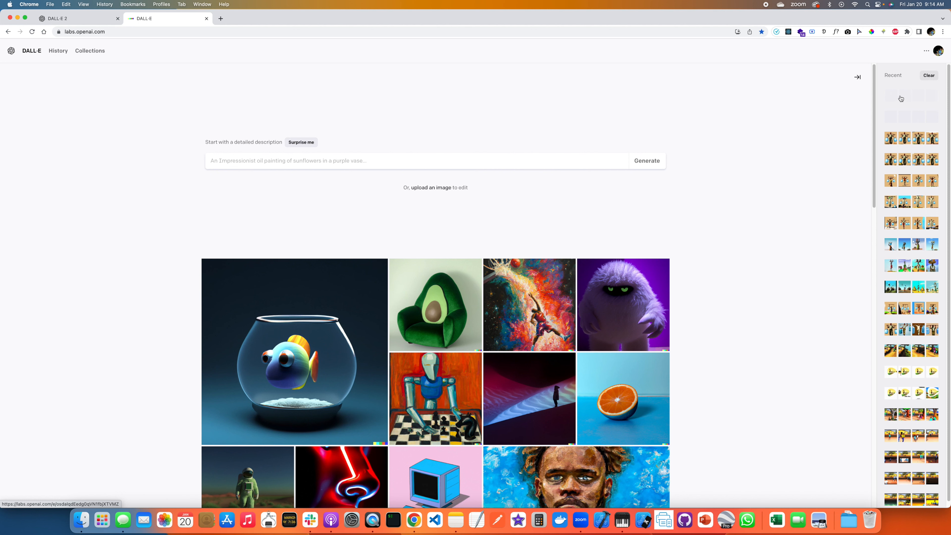
left_click(900, 98)
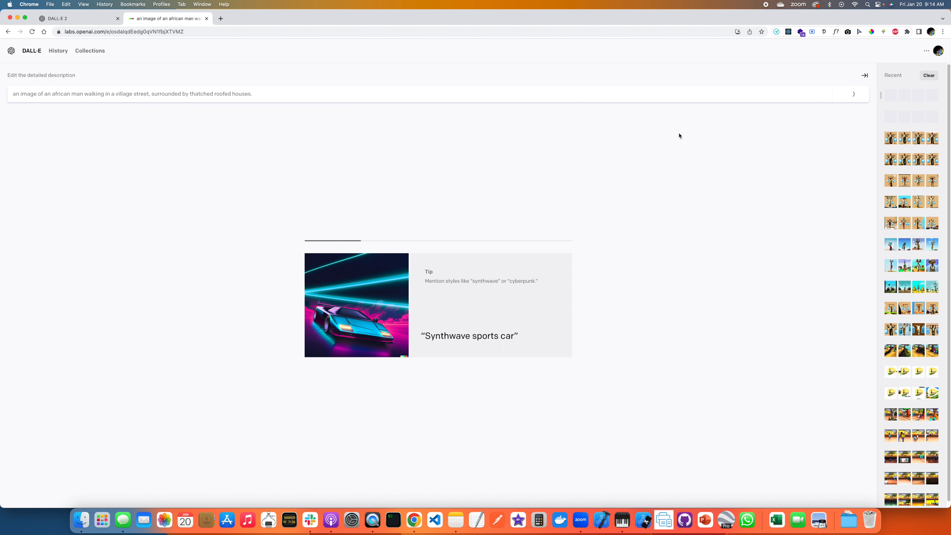
left_click(892, 114)
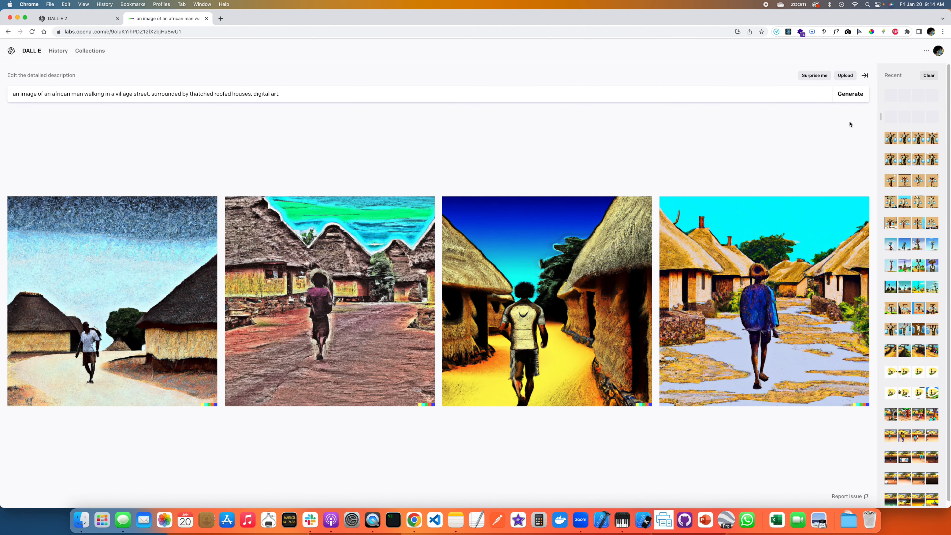
left_click(902, 100)
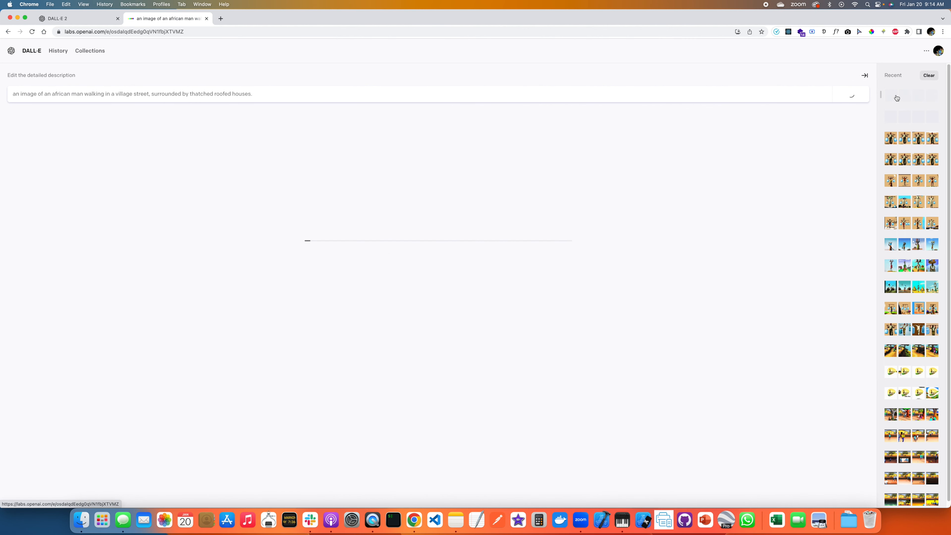
- View the four digital art images of the man in the village street enlarged one by one, and reopen the pending generation
left_click(895, 119)
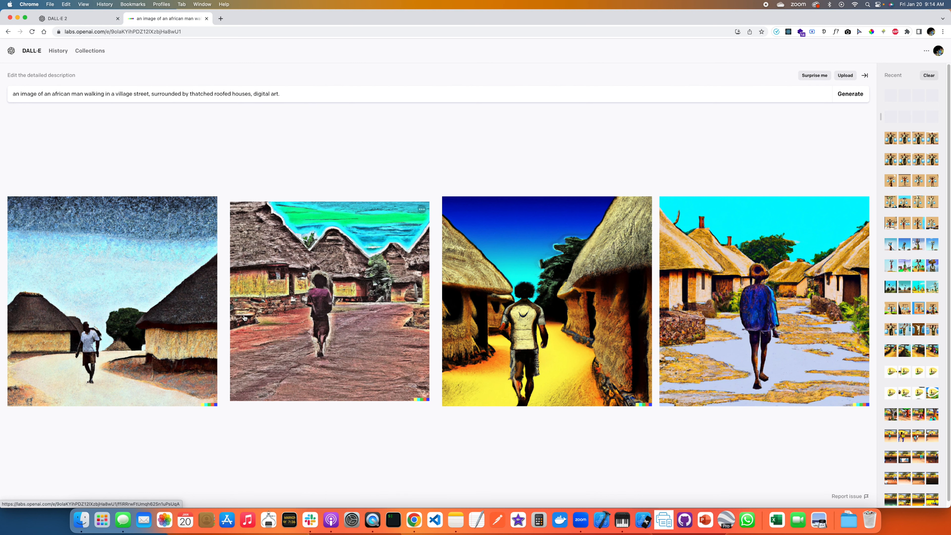
left_click(144, 318)
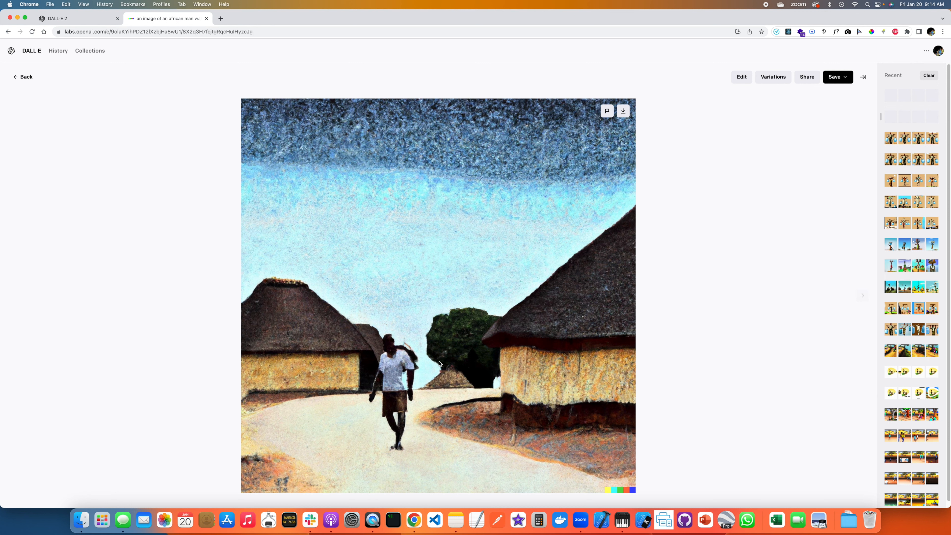
left_click(861, 299)
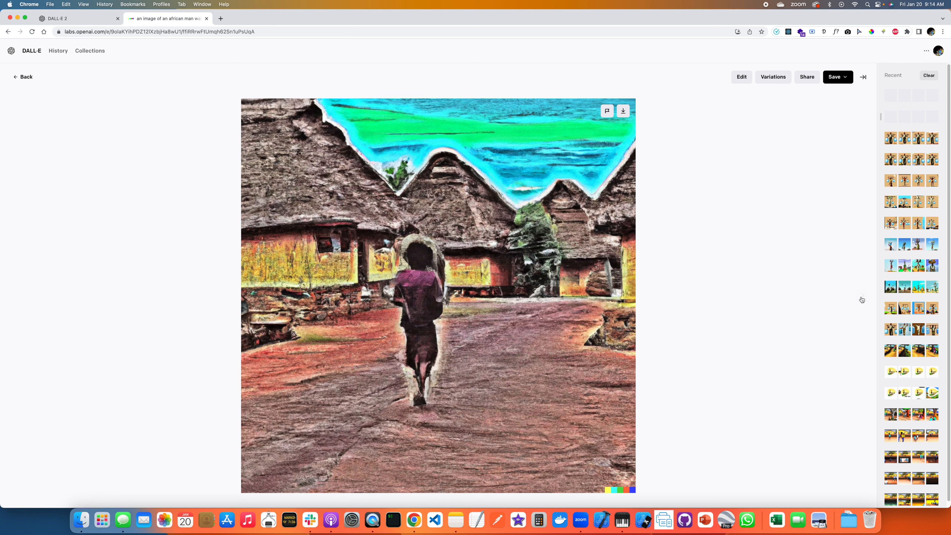
left_click(862, 299)
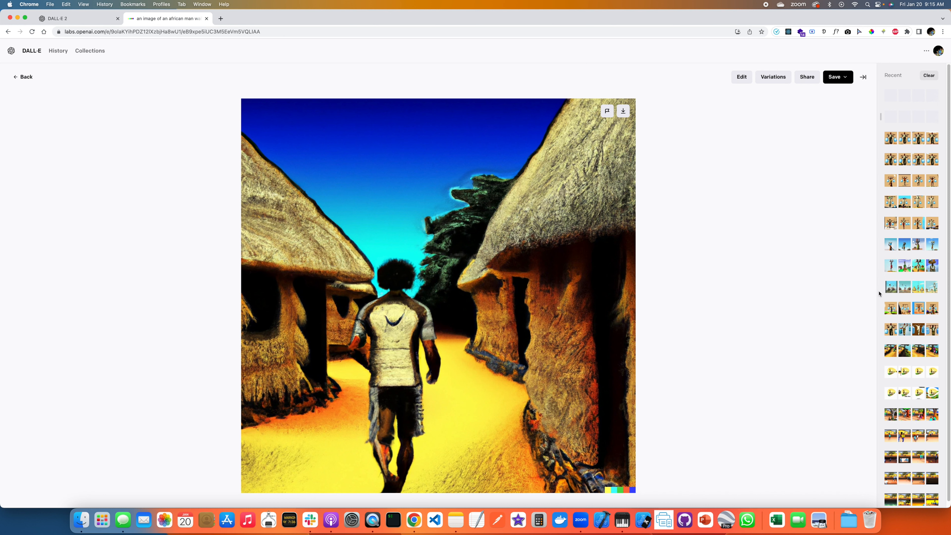
key("Right")
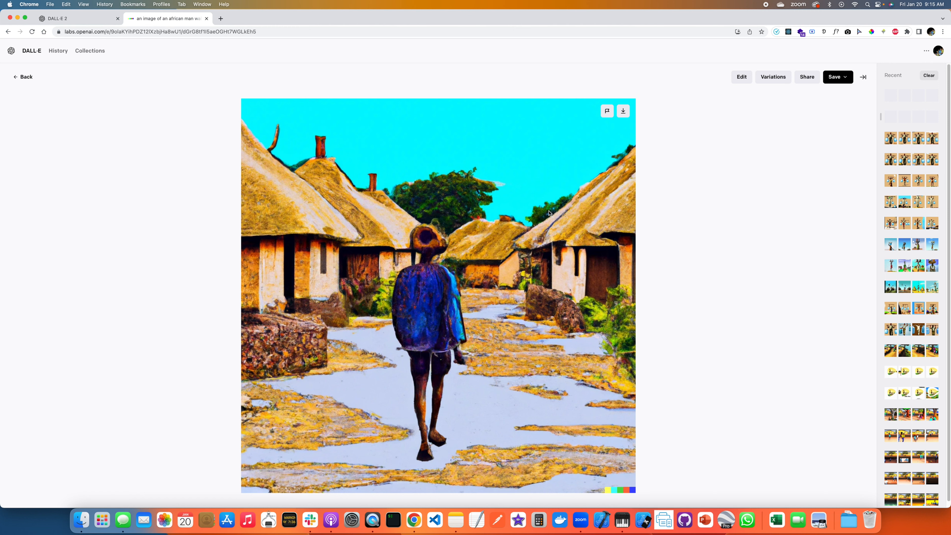
left_click(901, 95)
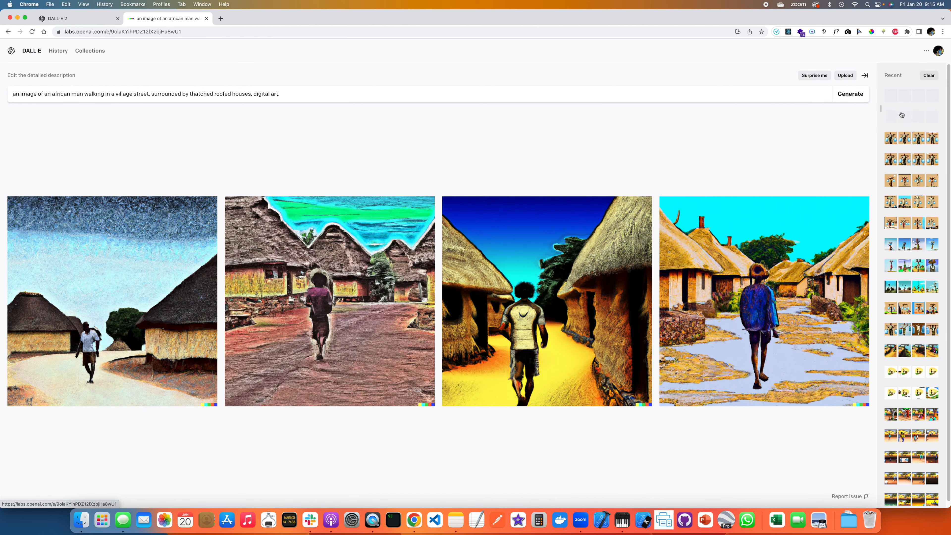
left_click(903, 92)
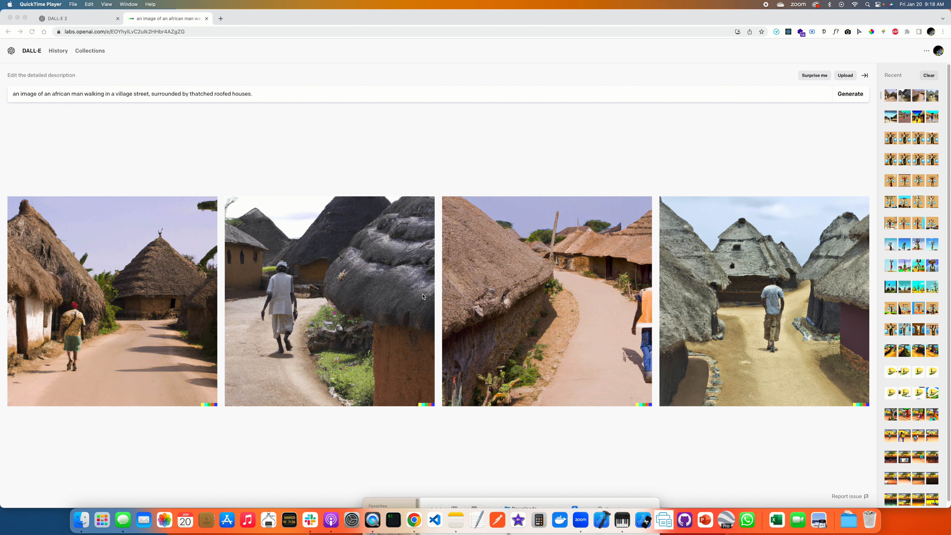
- View the four village street images generated without "digital art" enlarged, one after another
left_click(272, 94)
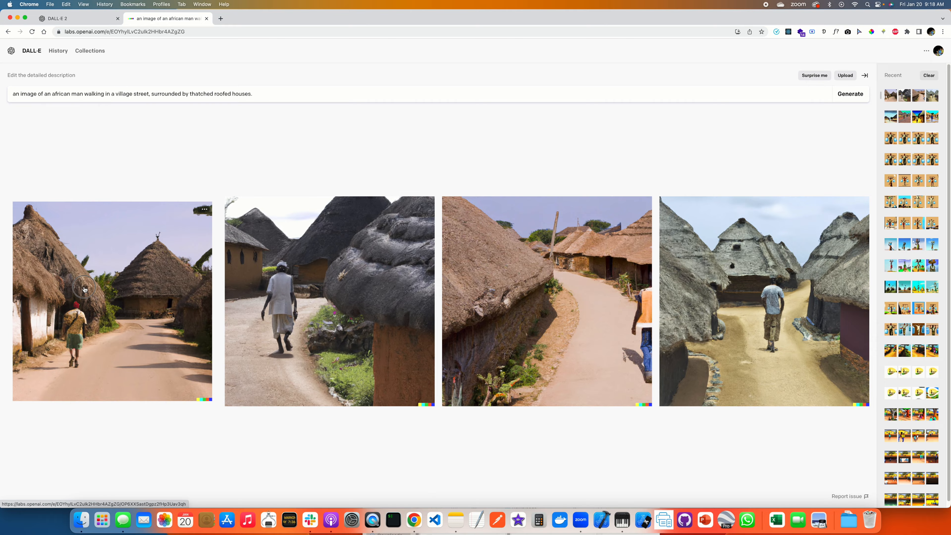
left_click(77, 287)
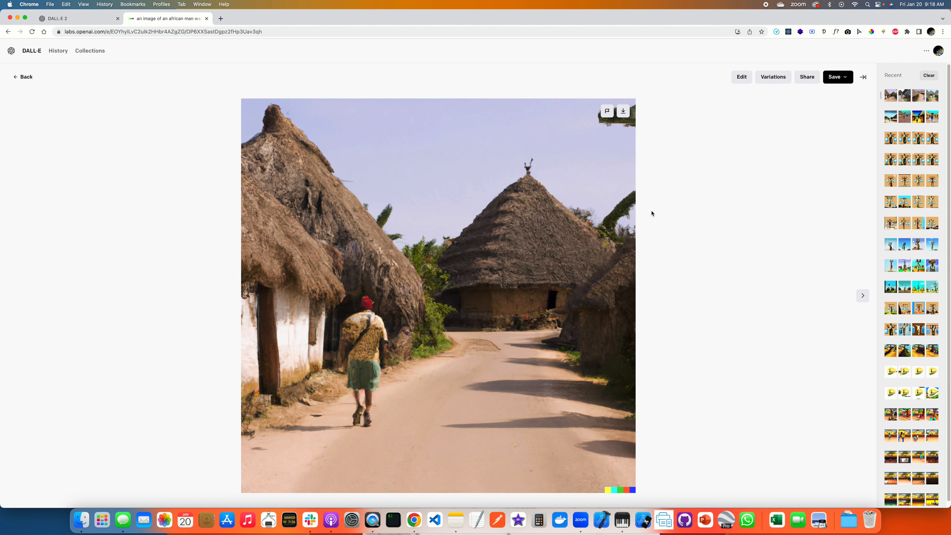
left_click(860, 297)
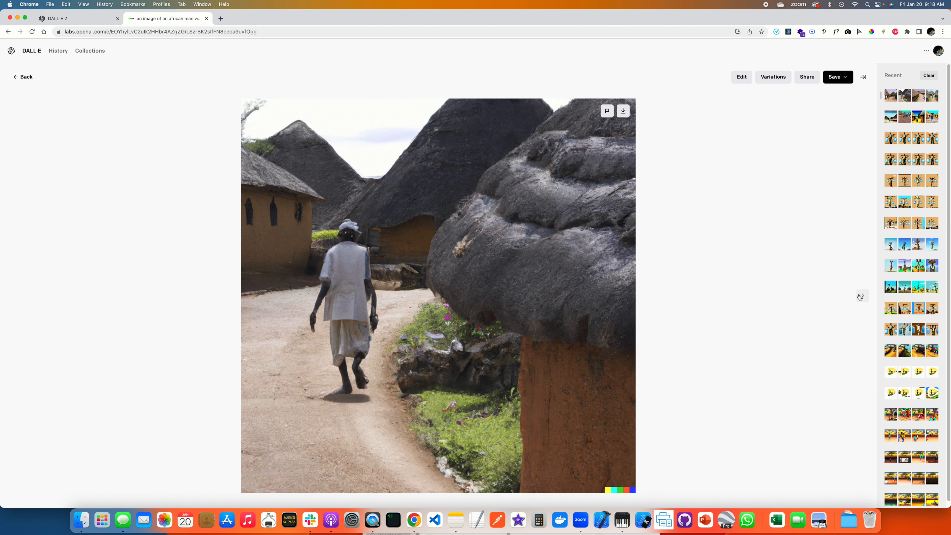
left_click(860, 296)
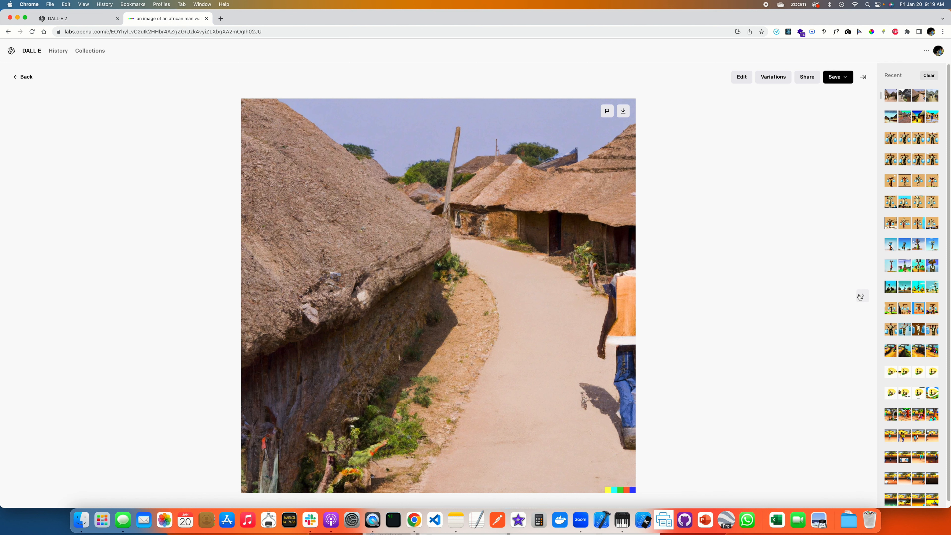
left_click(860, 296)
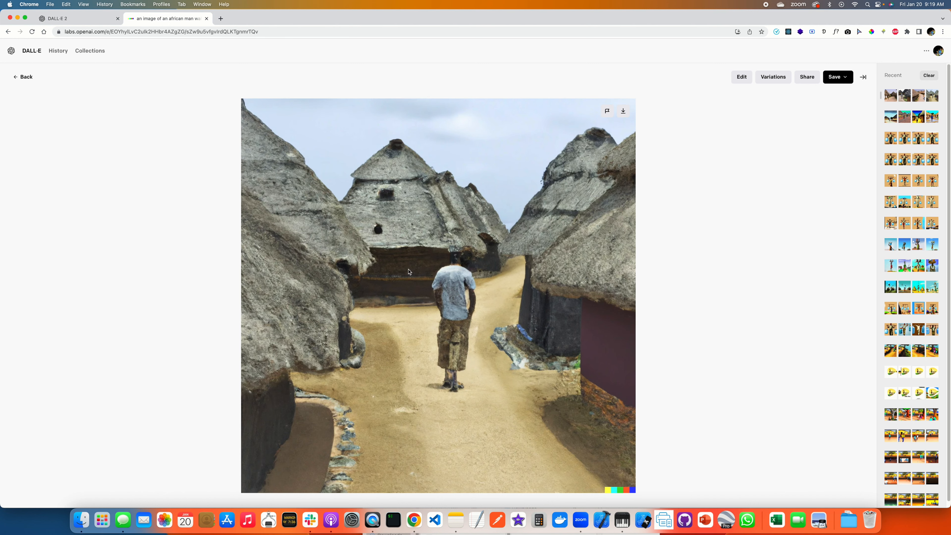
- Return to the full set without "digital art" and compare it with the digital art set of the same prompt
left_click(23, 76)
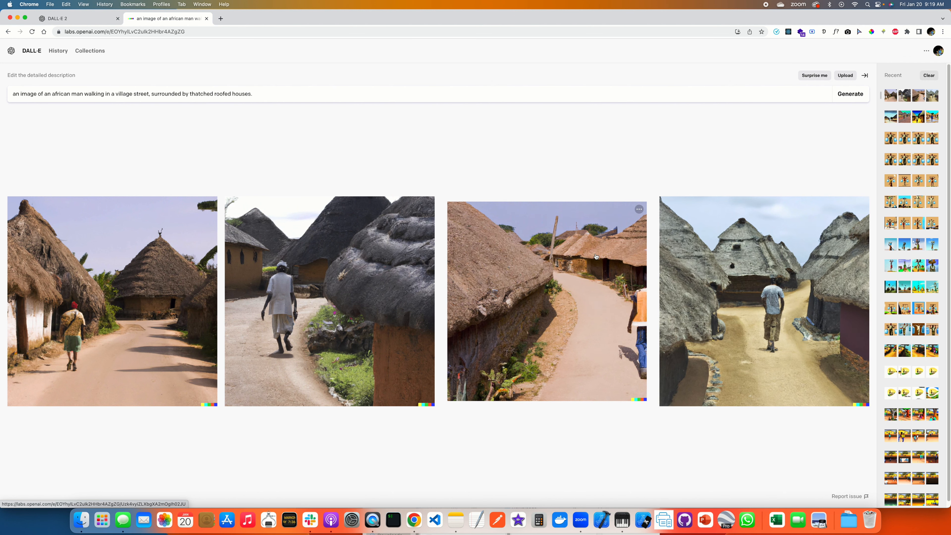
left_click(904, 121)
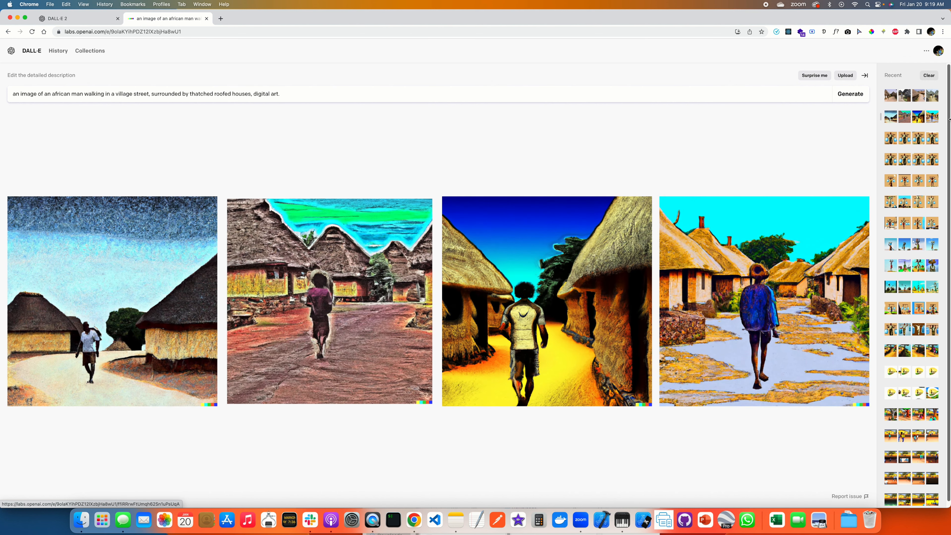
left_click(910, 97)
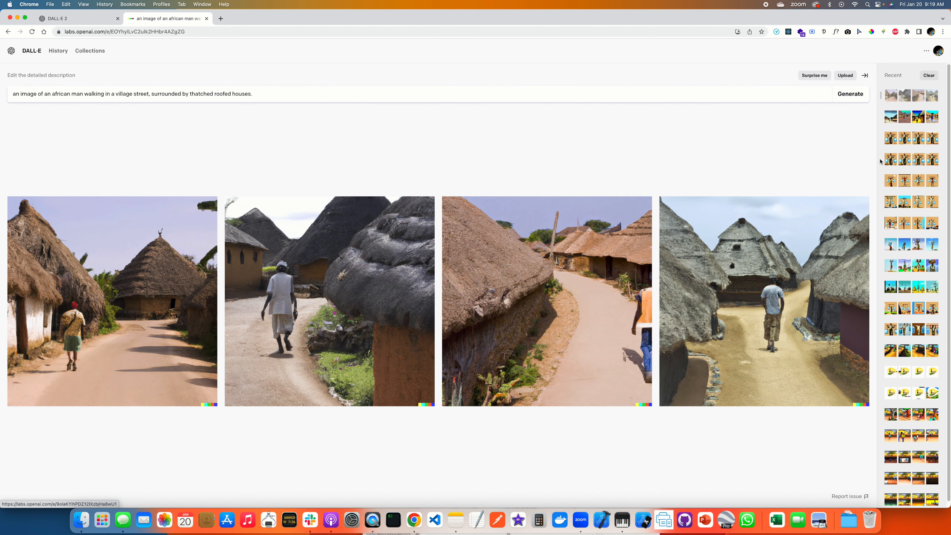